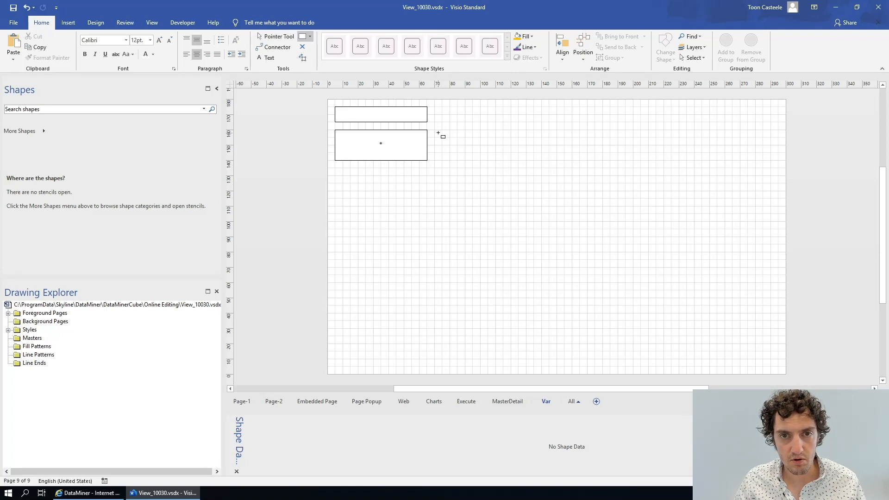
- Draw a rectangle about 60 × 20 mm to the right of the lower existing box and give it an orange fill
drag(434, 130, 527, 160)
click(520, 37)
click(528, 47)
click(538, 176)
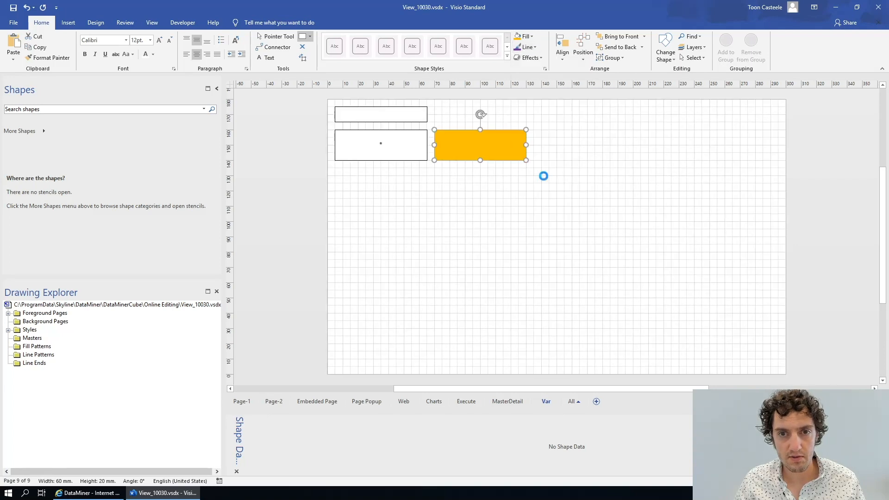
- Set the orange rectangle's text to [var:myVar] and deselect it
double_click(461, 144)
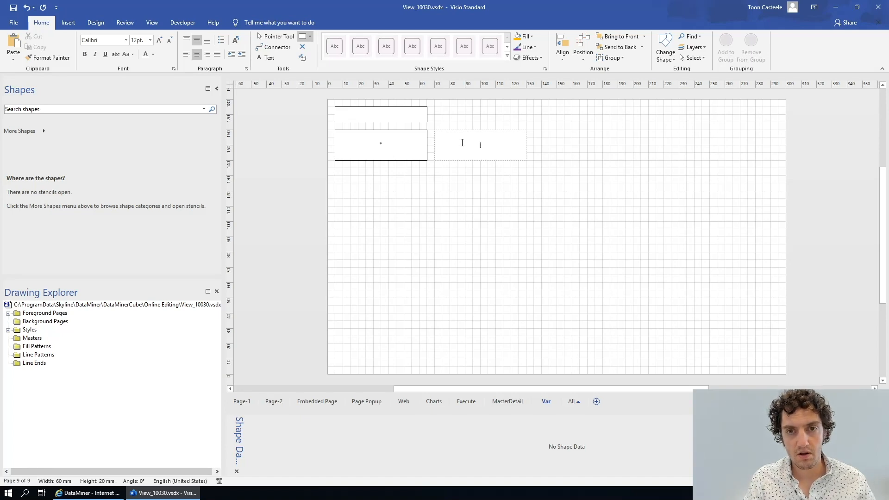
text(var:m)
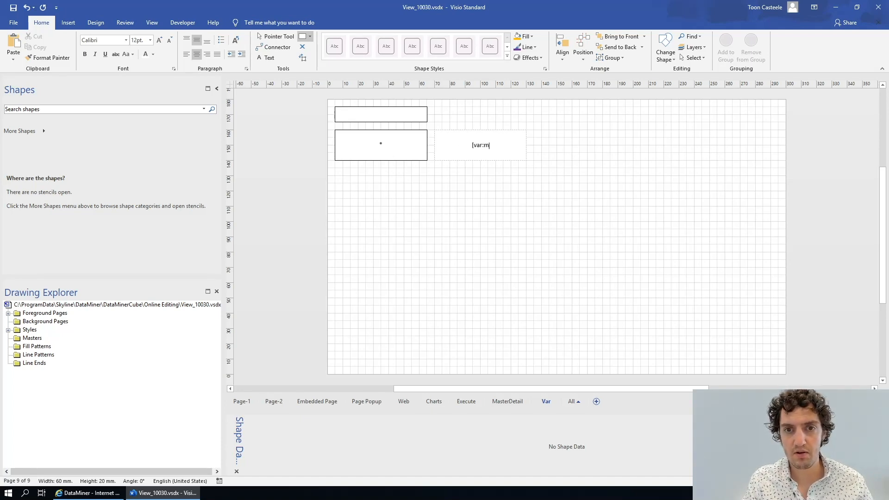
text(yVar])
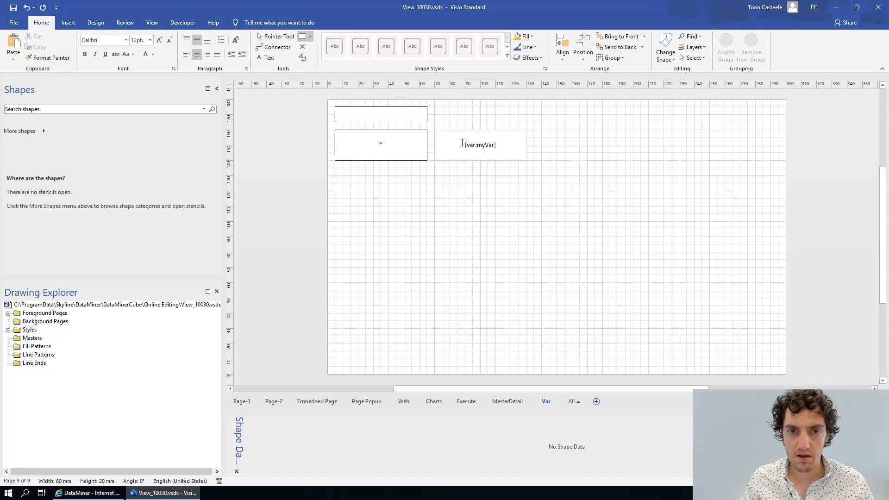
click(289, 35)
click(479, 236)
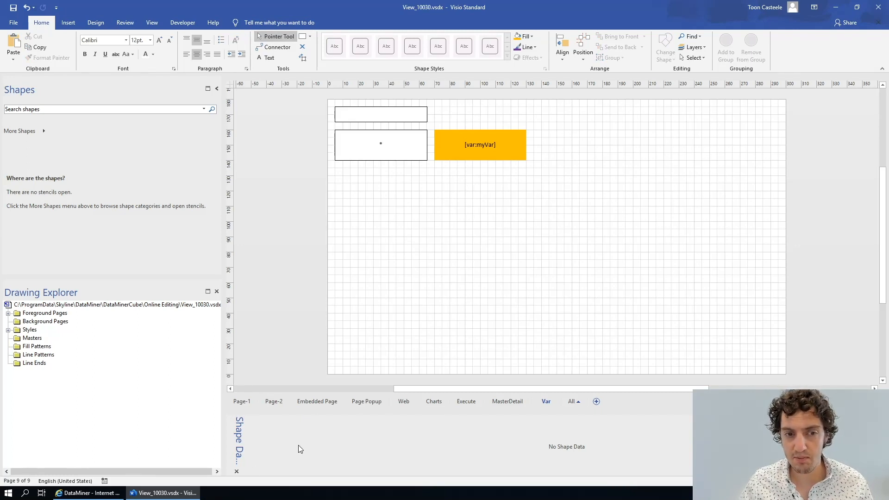
- Switch to DataMiner Cube to check how the var page displays the new shape, then return to Visio
click(463, 143)
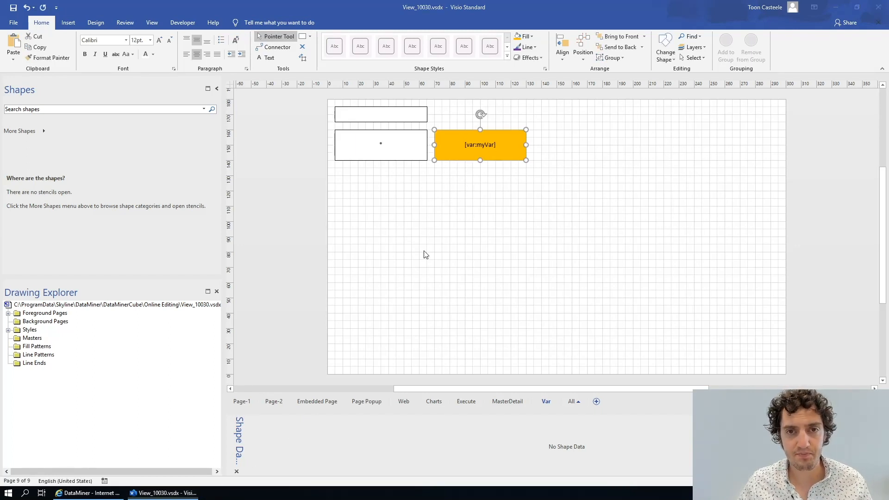
key(alt+Tab)
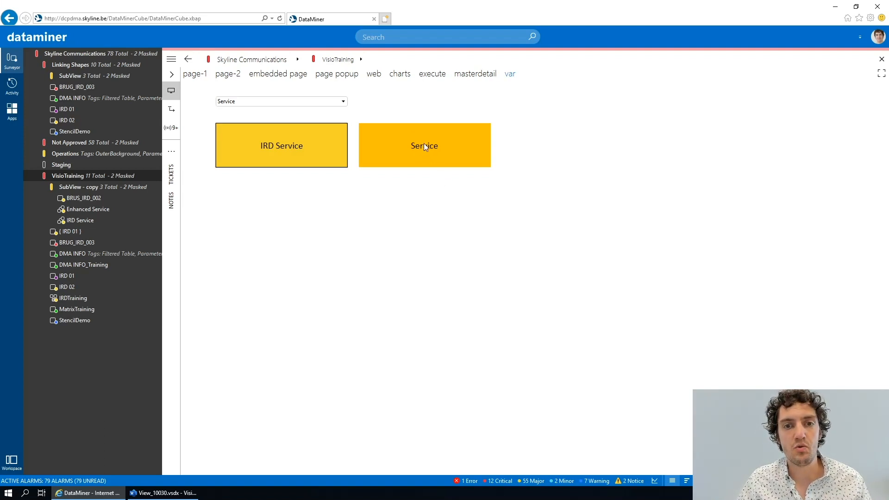
key(alt+Tab)
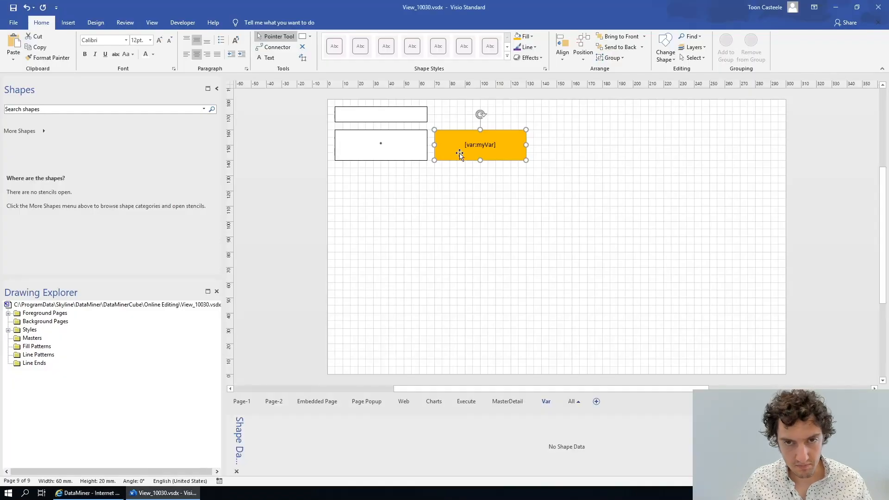
- Duplicate the orange rectangle to its right and set the copy's text to [this view]
drag(475, 147, 581, 141)
double_click(592, 143)
key(Delete)
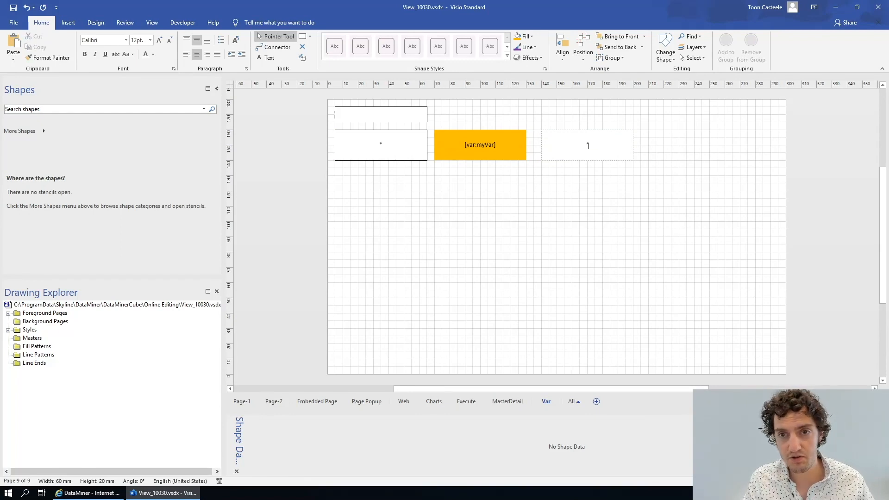
text([this view])
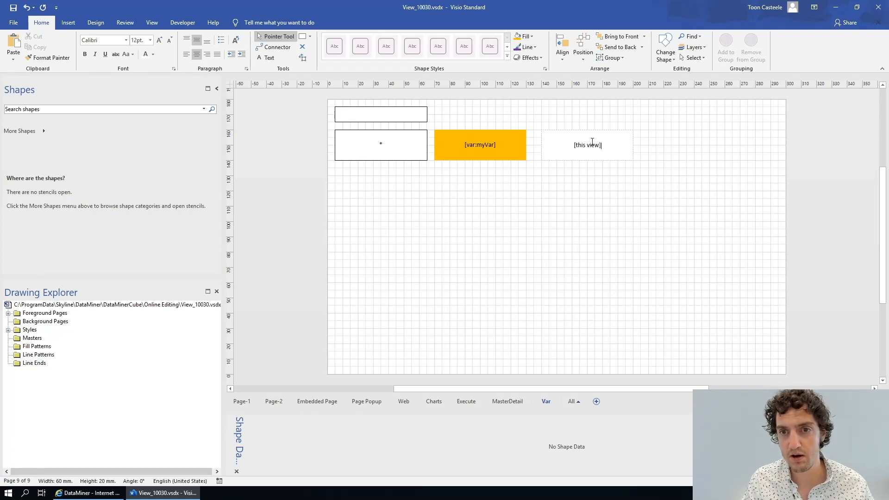
click(591, 185)
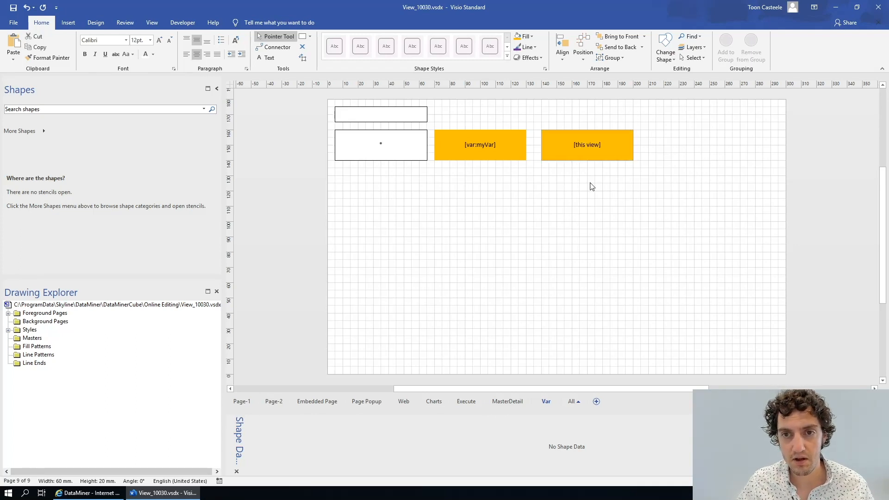
- Duplicate the [this view] shape to its right and set the copy's text to [this card objectID]
drag(579, 145, 692, 148)
double_click(691, 148)
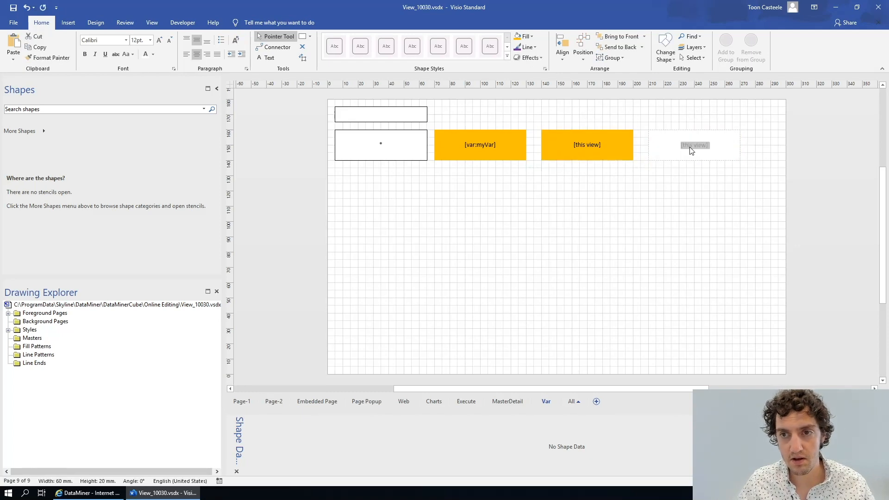
text([t)
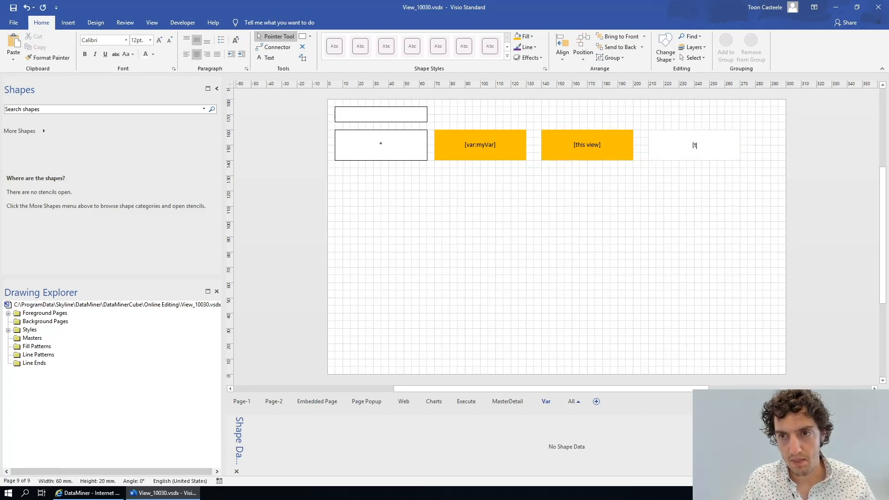
text(his card objec)
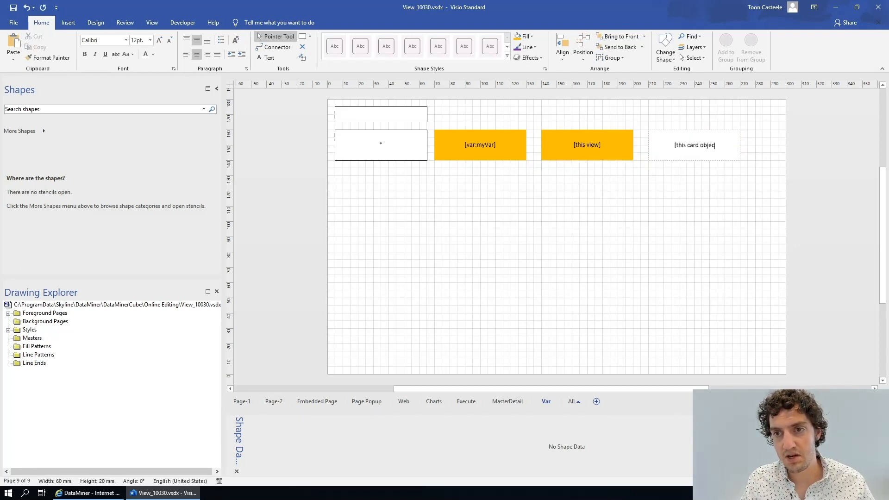
text(tID])
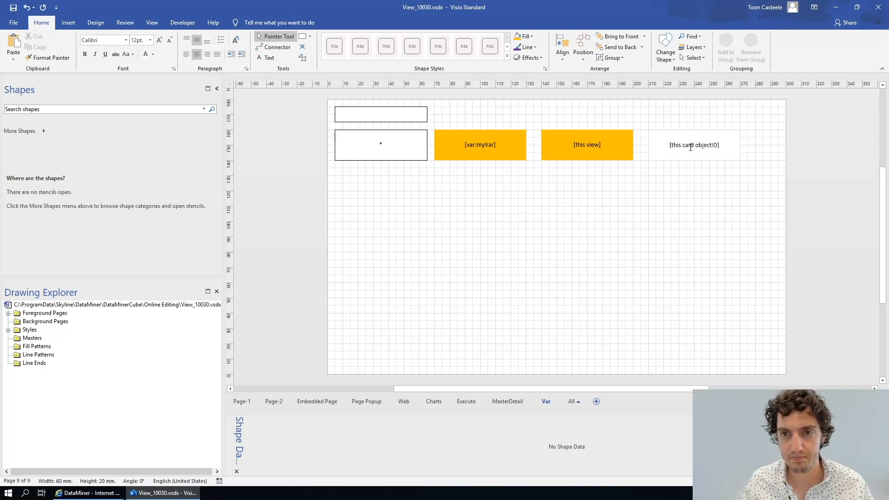
click(674, 234)
- Save the drawing and switch to DataMiner Cube
key(ctrl+s)
key(alt+Tab)
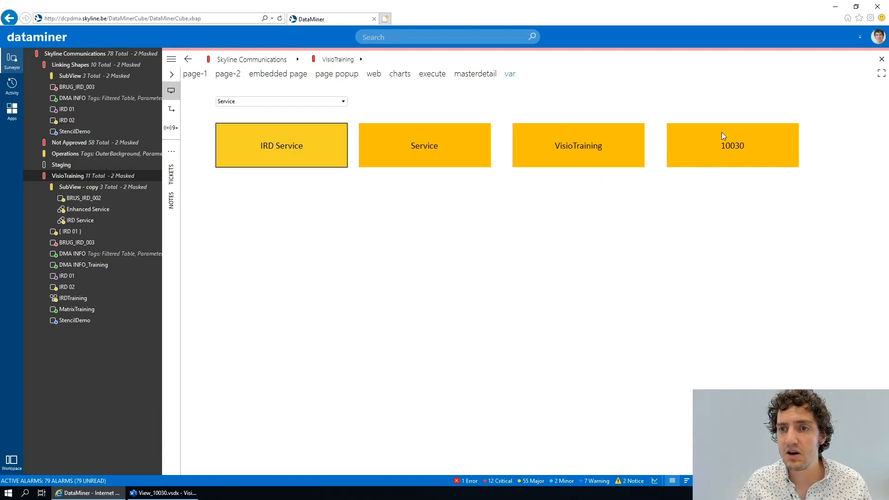
- Open the VisioTraining view's properties to examine its general details, then close them and return to Visio
right_click(74, 175)
click(99, 306)
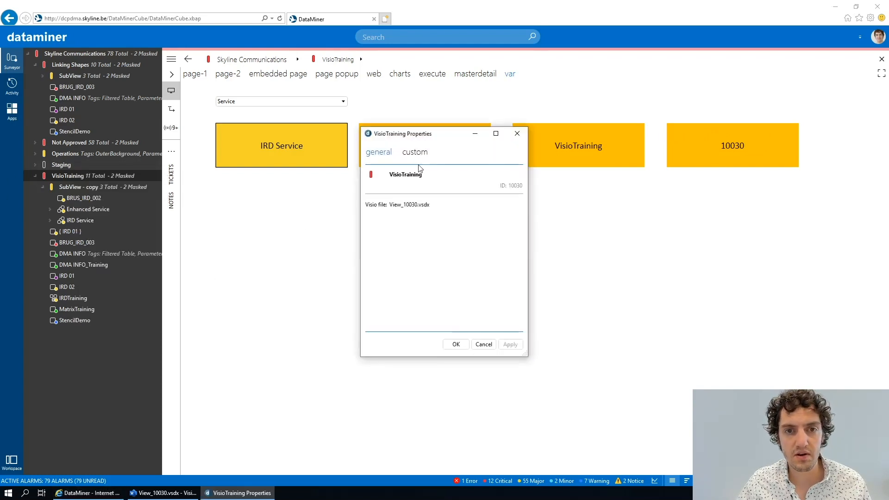
click(517, 134)
key(alt+Tab)
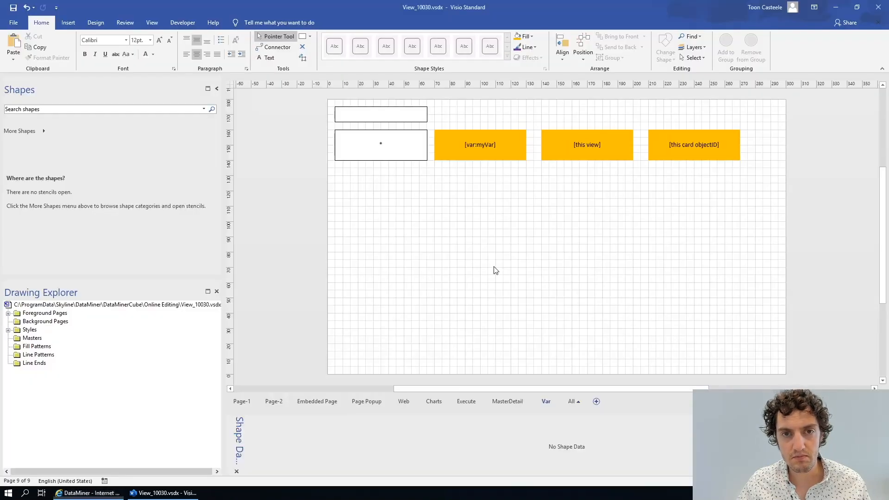
- Duplicate the [this card objectID] shape below the [var:myVar] shape and set its text to [property:class]
click(684, 137)
drag(695, 141, 485, 188)
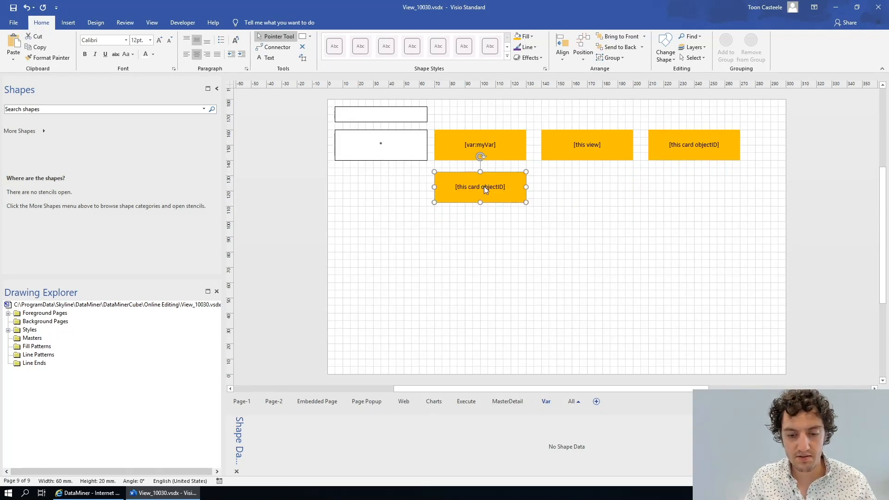
text(')
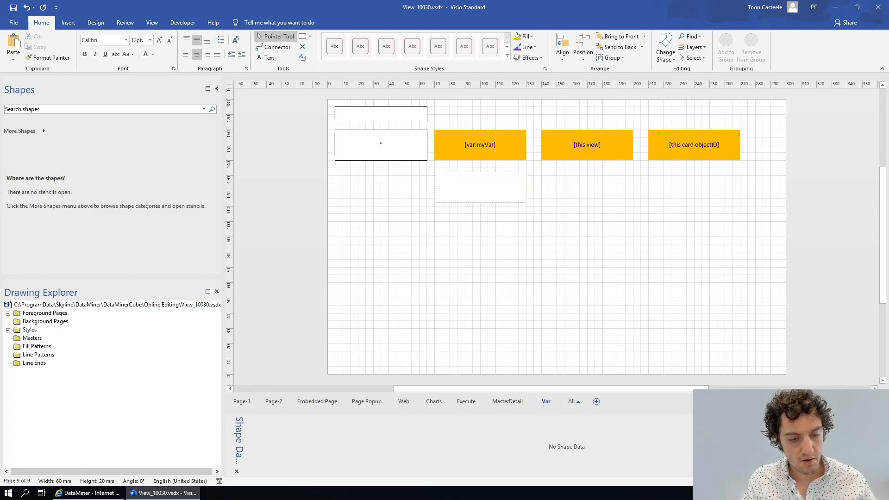
text(property)
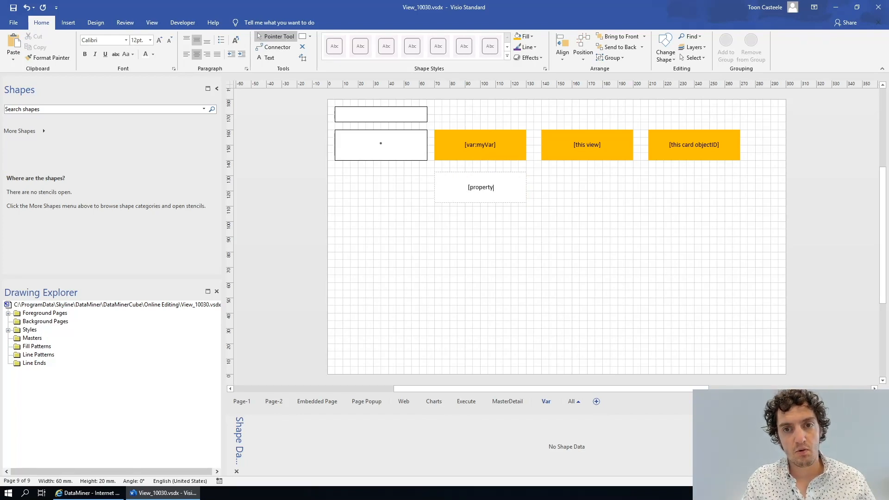
text(:)
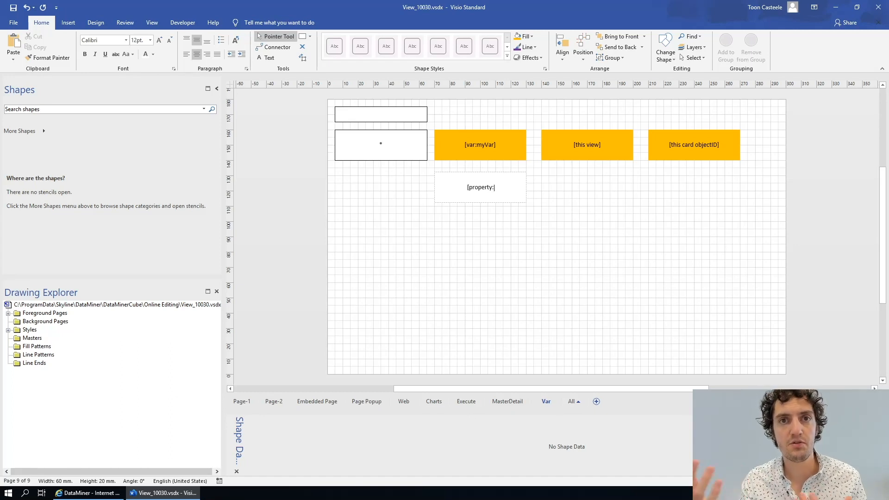
text(class)
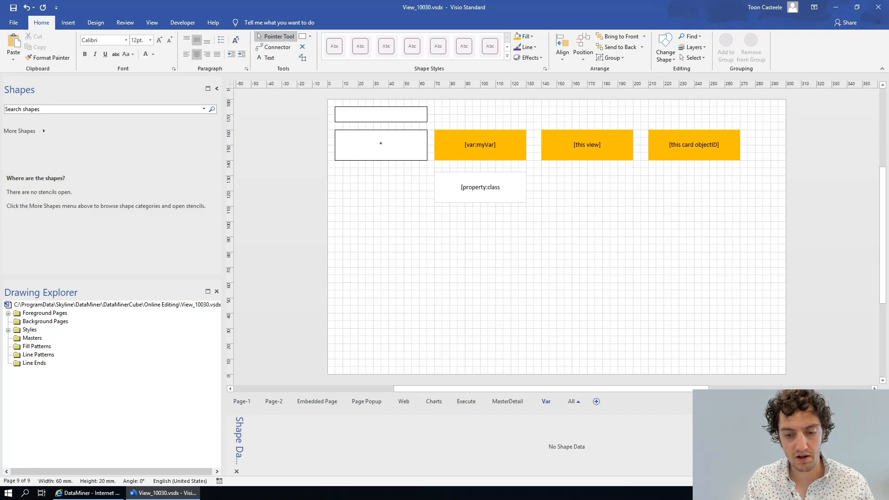
text(])
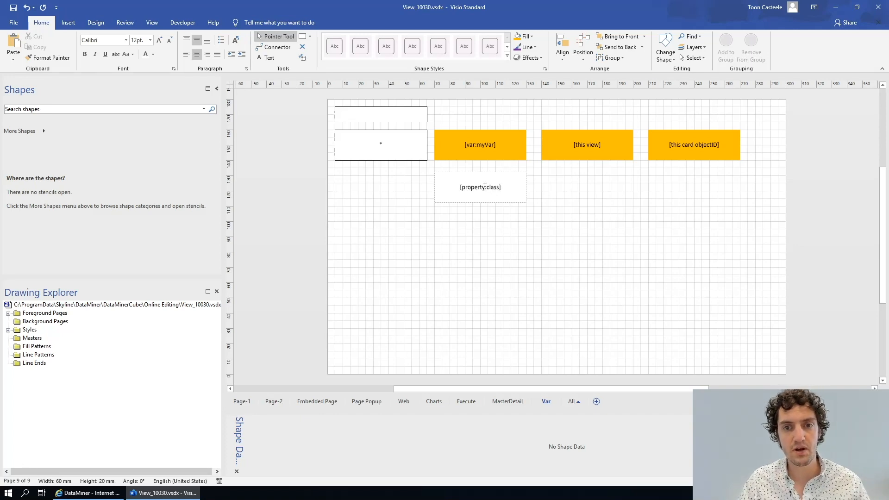
click(482, 233)
click(472, 197)
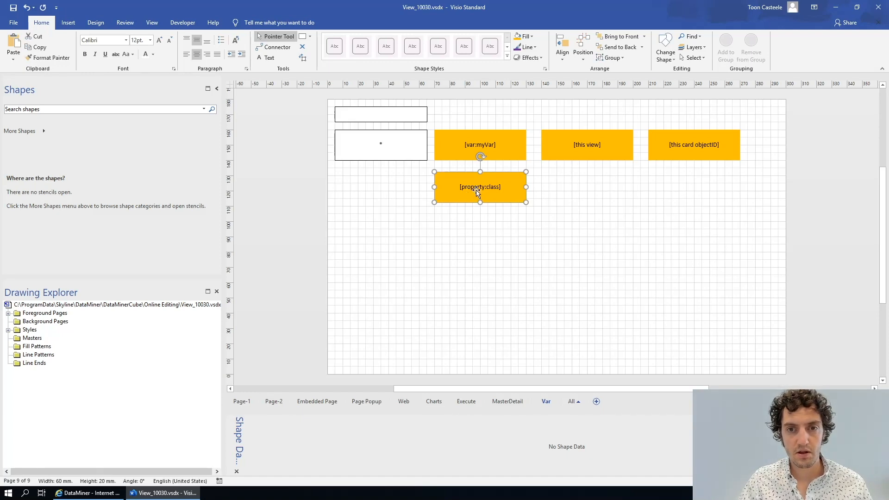
click(540, 316)
- Save the drawing and switch to DataMiner Cube
key(ctrl+s)
key(alt+Tab)
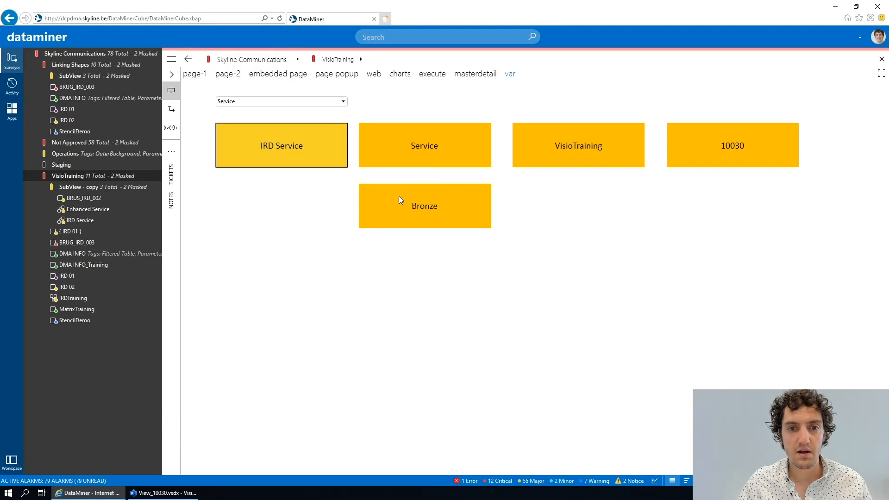
- Open the VisioTraining view's properties and examine its custom properties, then cancel and return to Visio
right_click(72, 177)
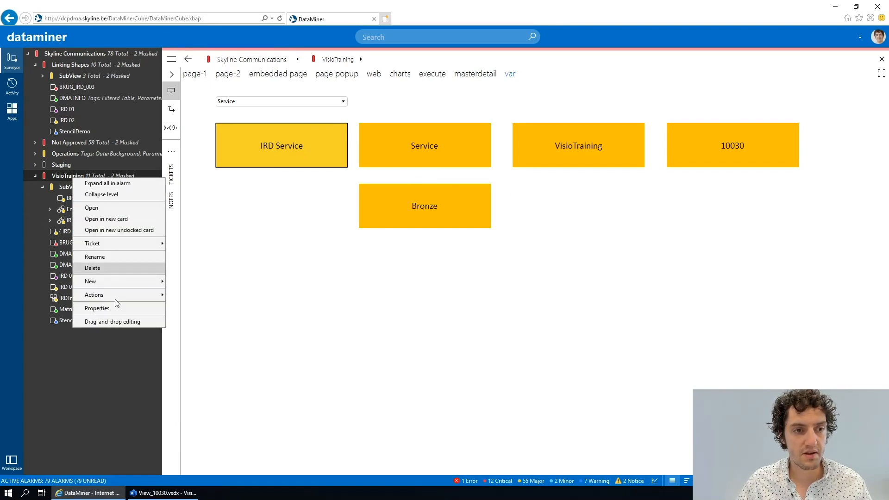
click(107, 308)
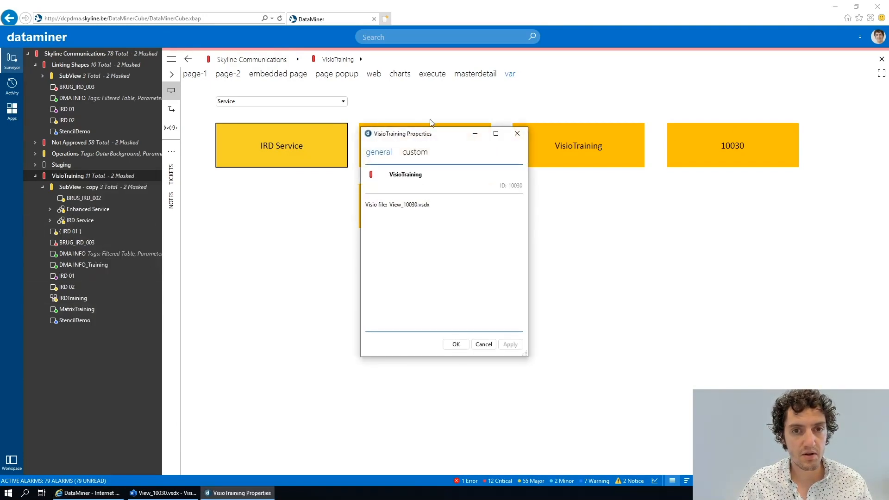
click(414, 155)
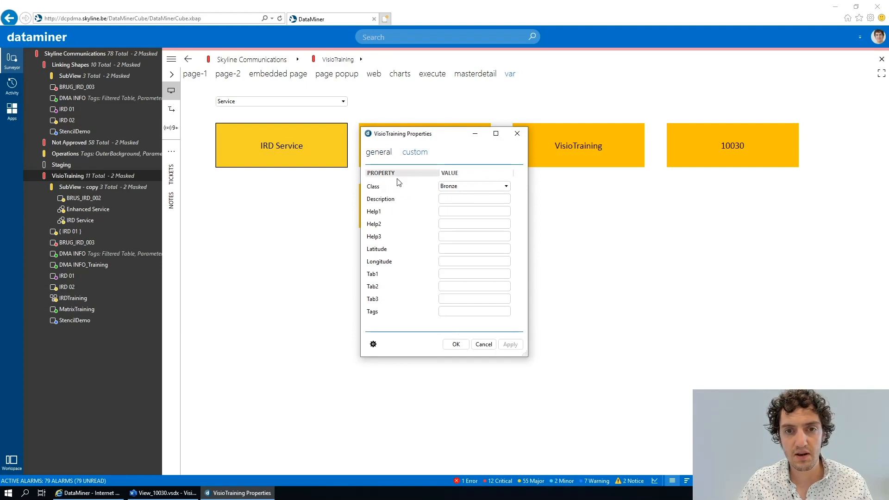
click(485, 346)
key(alt+Tab)
- Copy the [property:class] shape to its right, set its text to [param:DMA Info_Training,350], and switch to DataMiner Cube
click(503, 194)
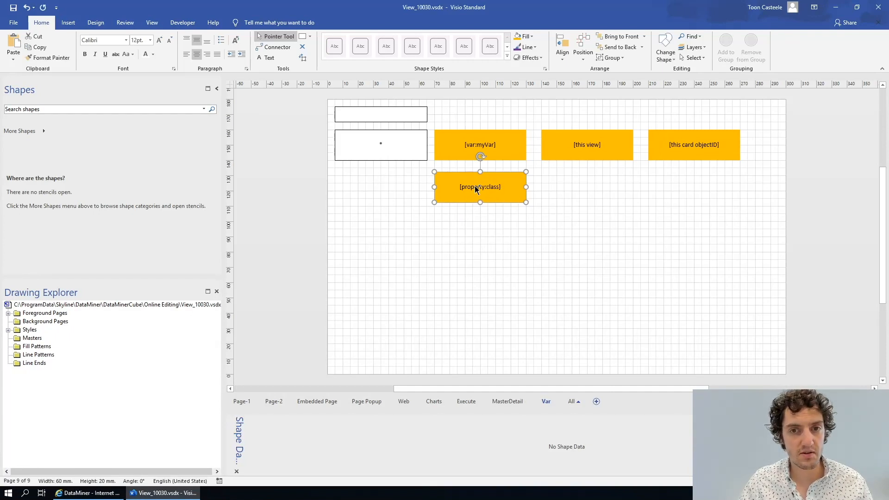
drag(482, 188, 579, 187)
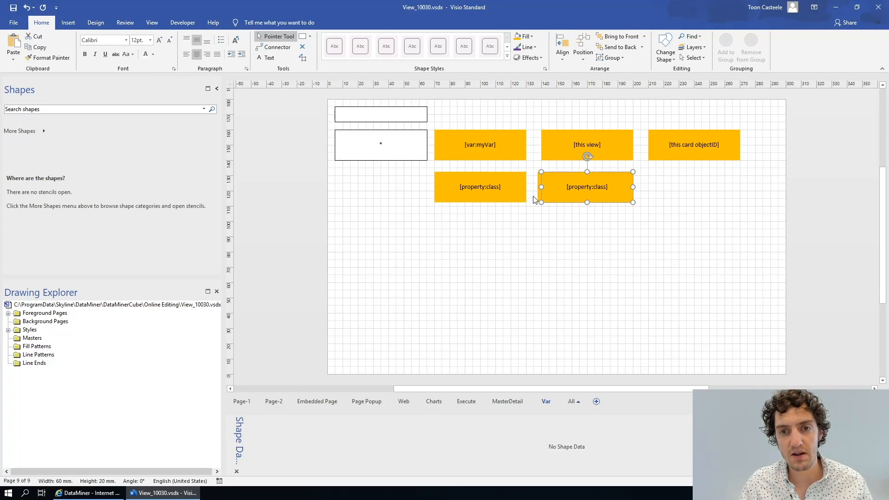
double_click(599, 185)
text(')
text(param)
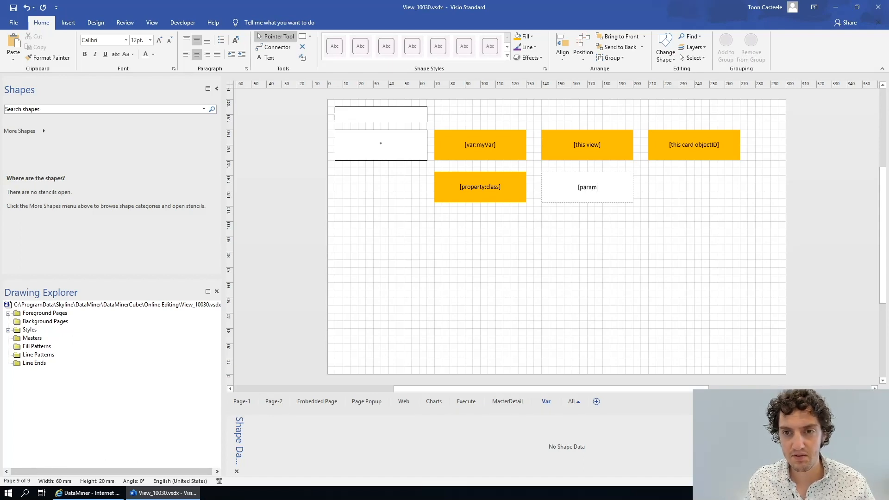
text(:)
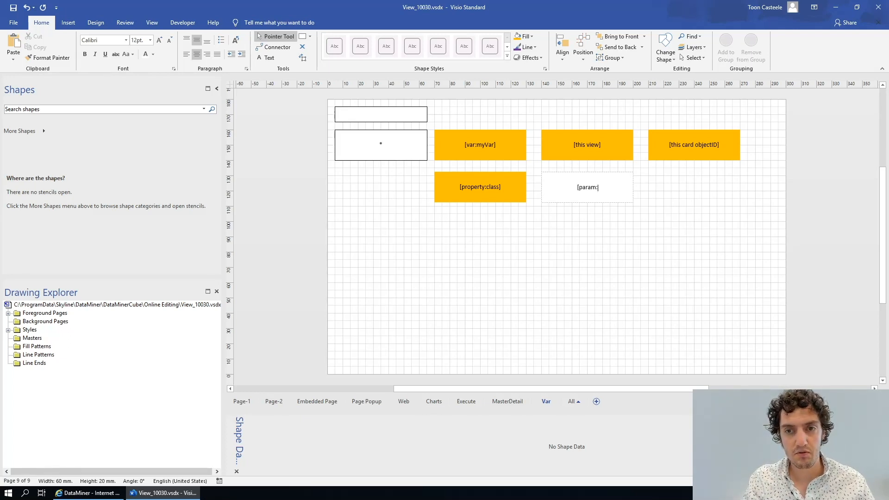
text(D)
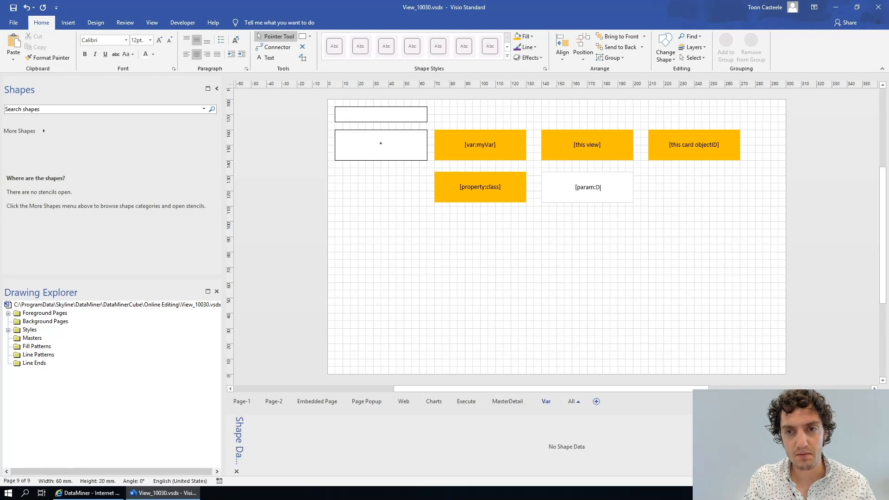
text(MA info_T)
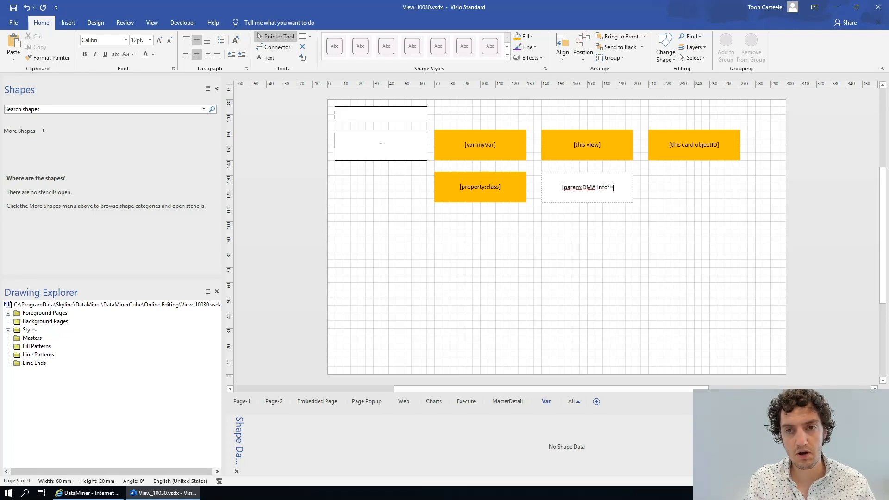
text(raining)
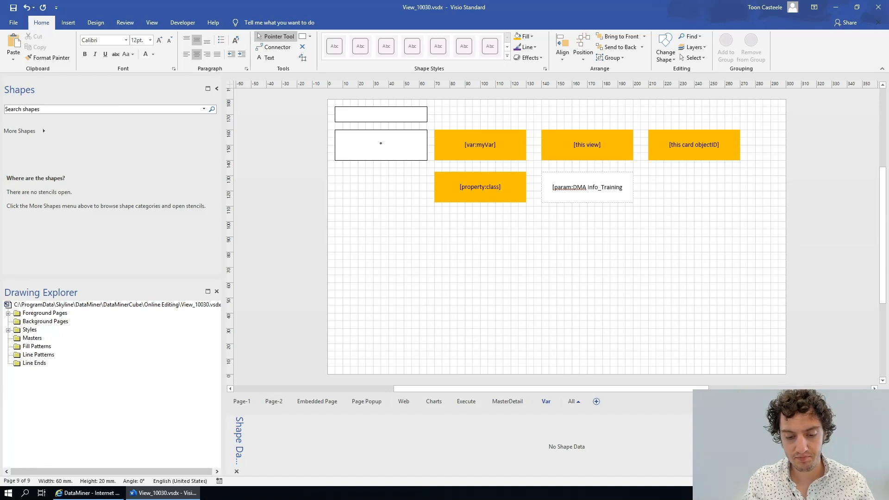
text(,)
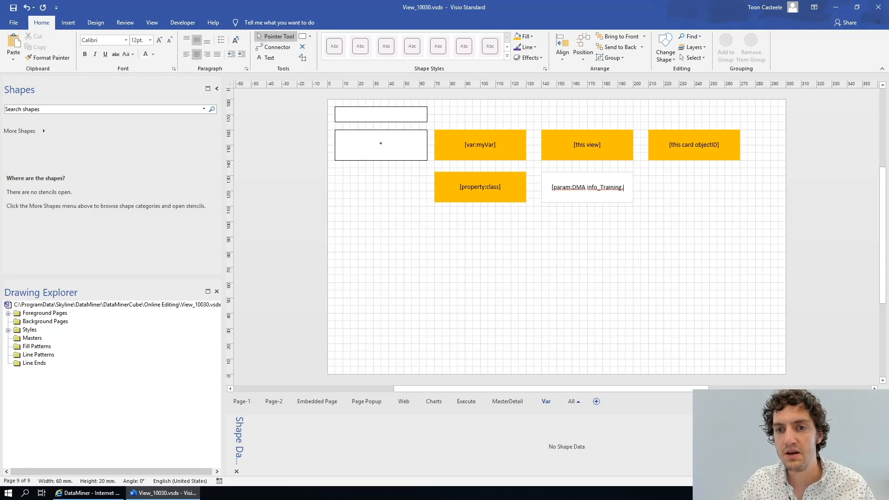
text(350)
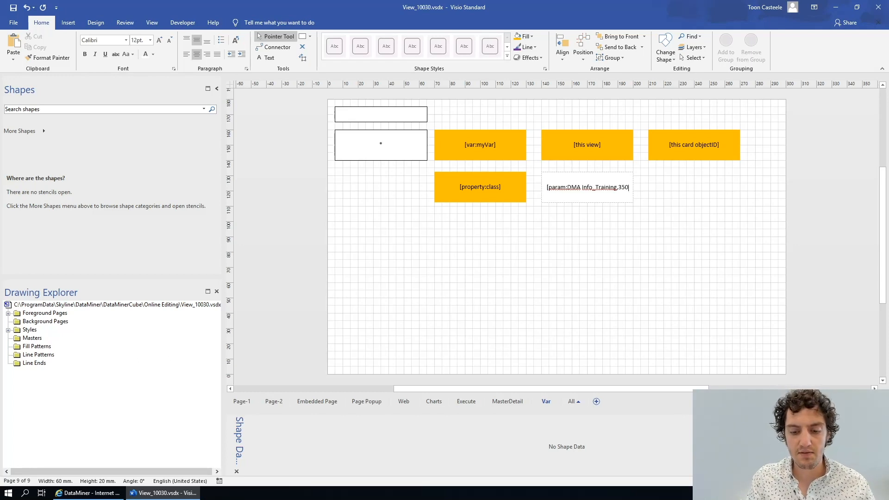
text(])
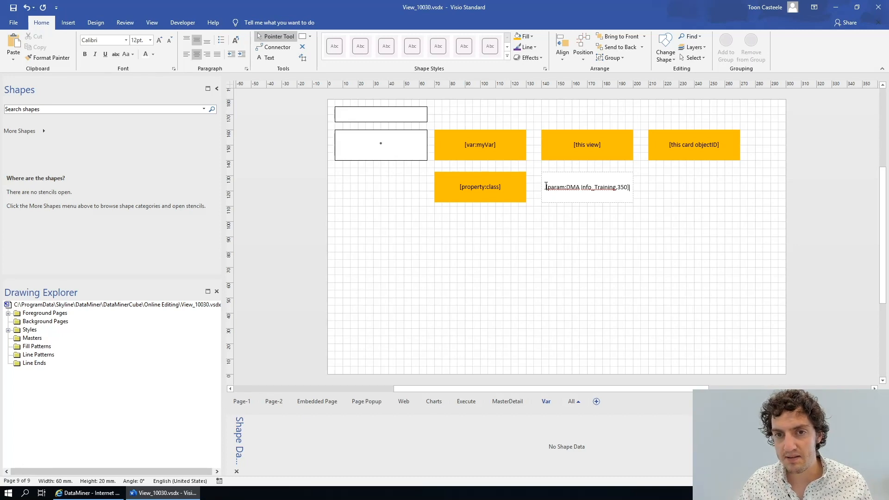
click(571, 218)
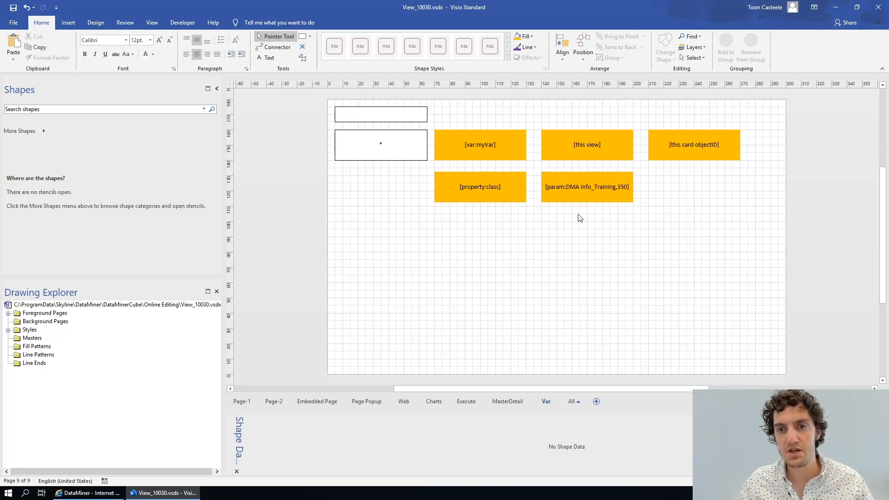
key(alt+Tab)
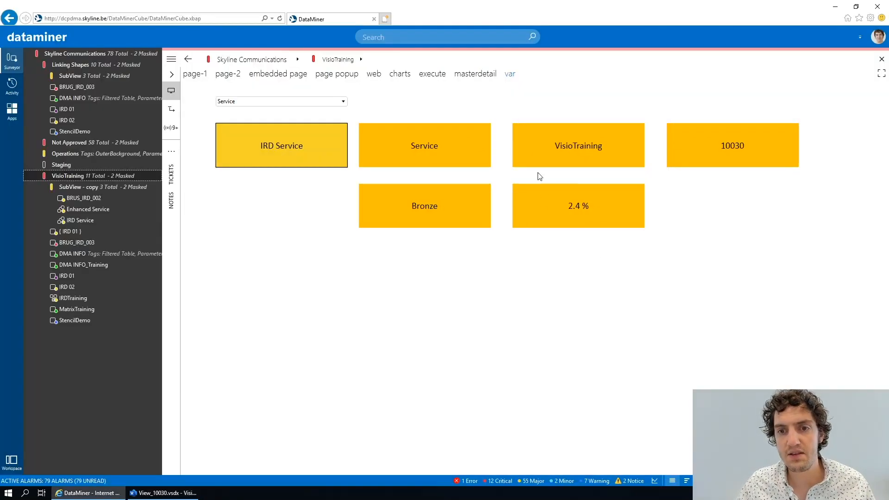